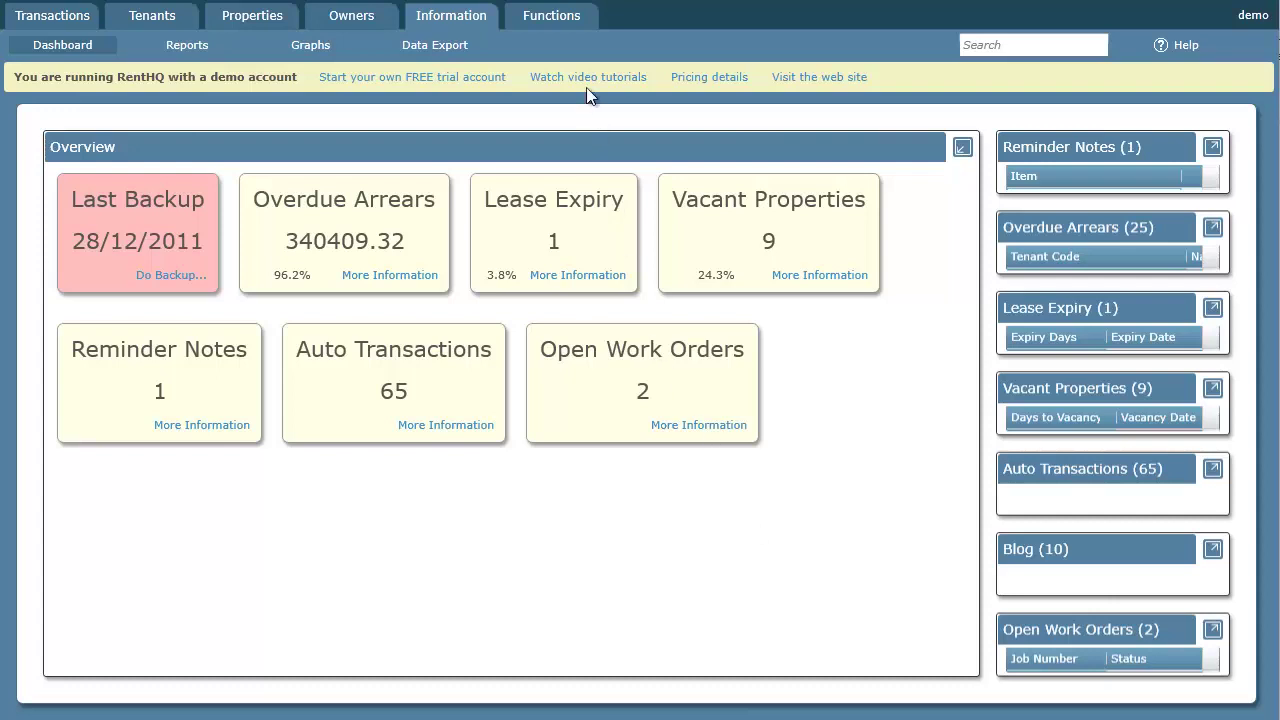
- Set the default inspection fee amount including taxes to 50 in the setup options and save
left_click(551, 15)
left_click(70, 460)
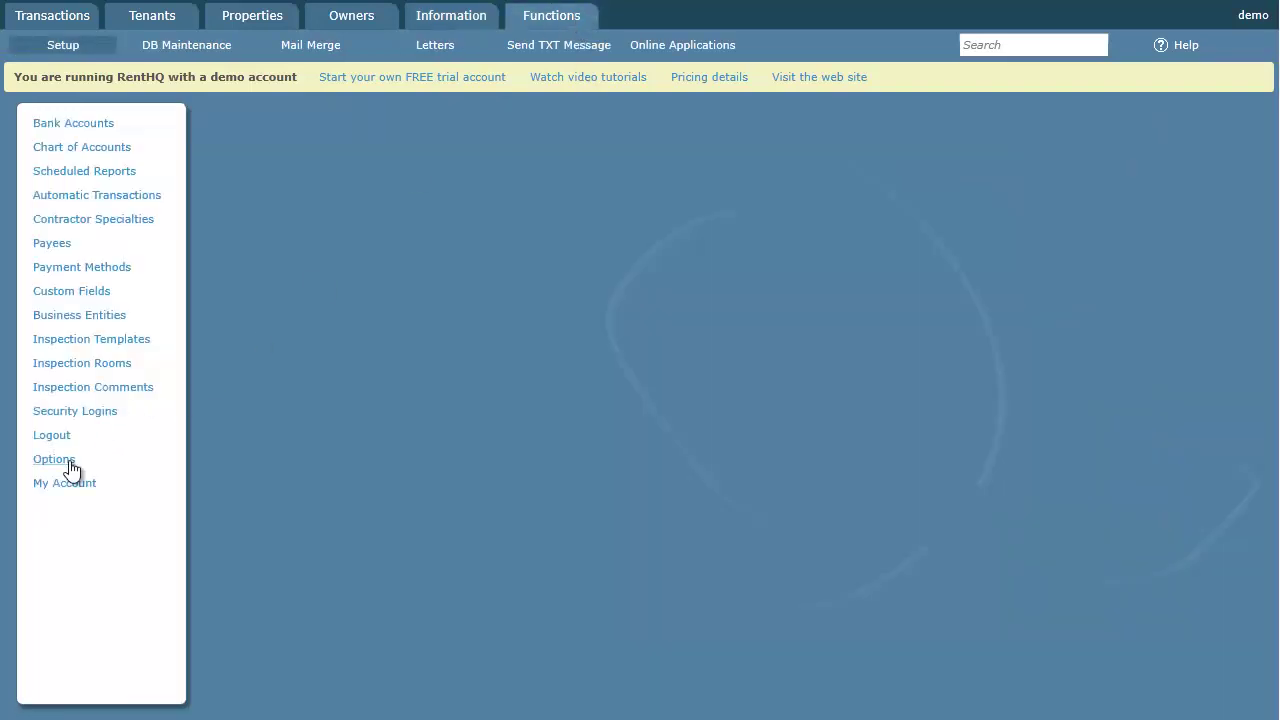
scroll(69, 471, "down", 1)
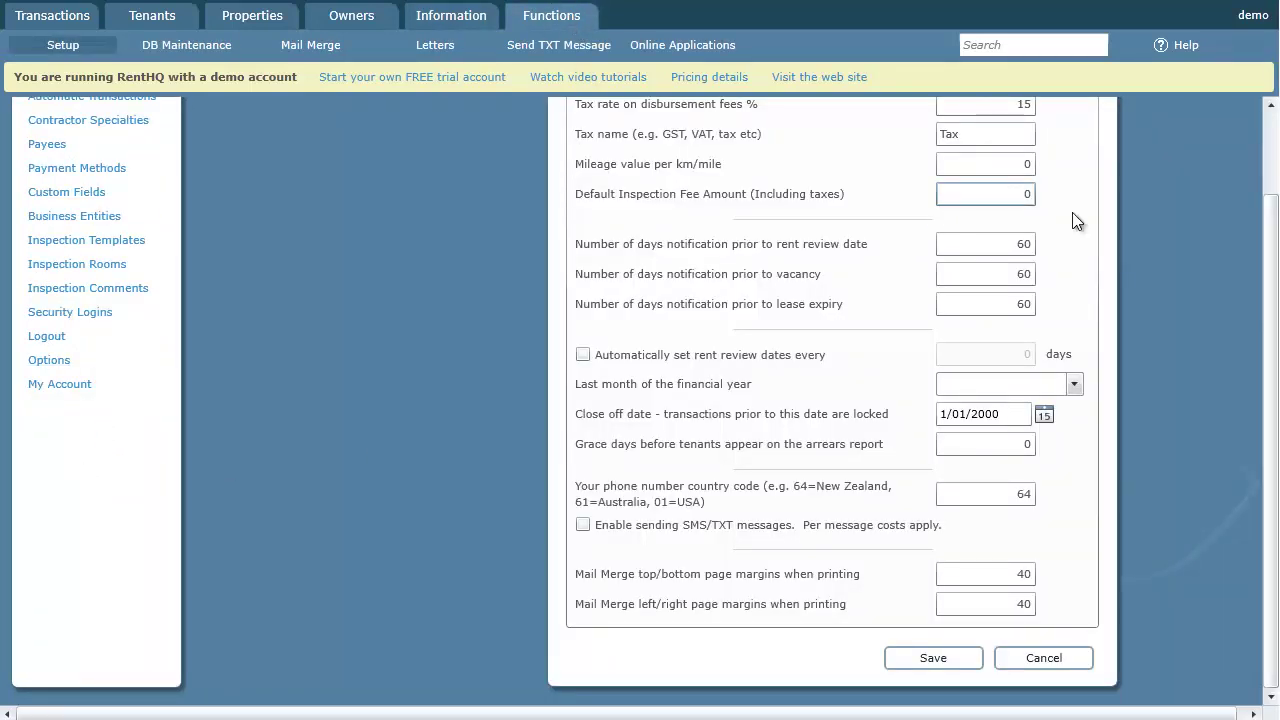
scroll(1073, 216, "up", 1)
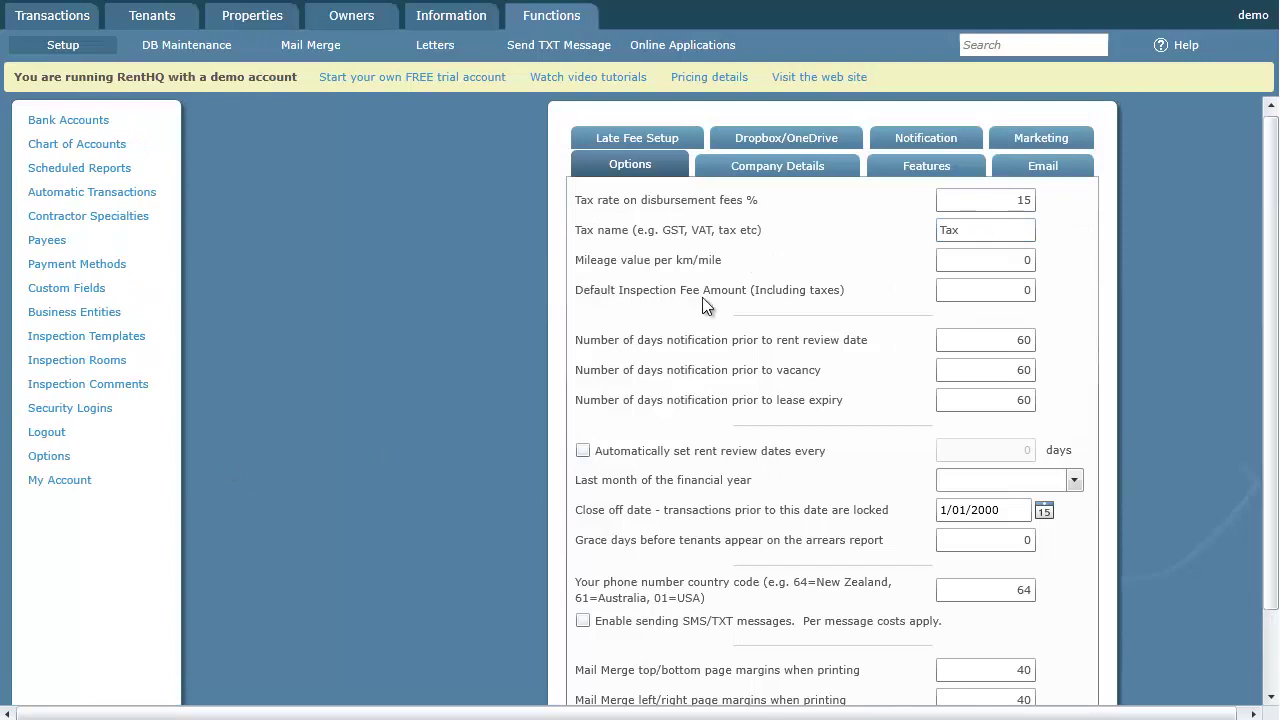
left_click(974, 293)
left_click_drag(974, 293, 1087, 296)
type("50")
left_click(1084, 290)
left_click(1026, 292)
scroll(1156, 330, "down", 1)
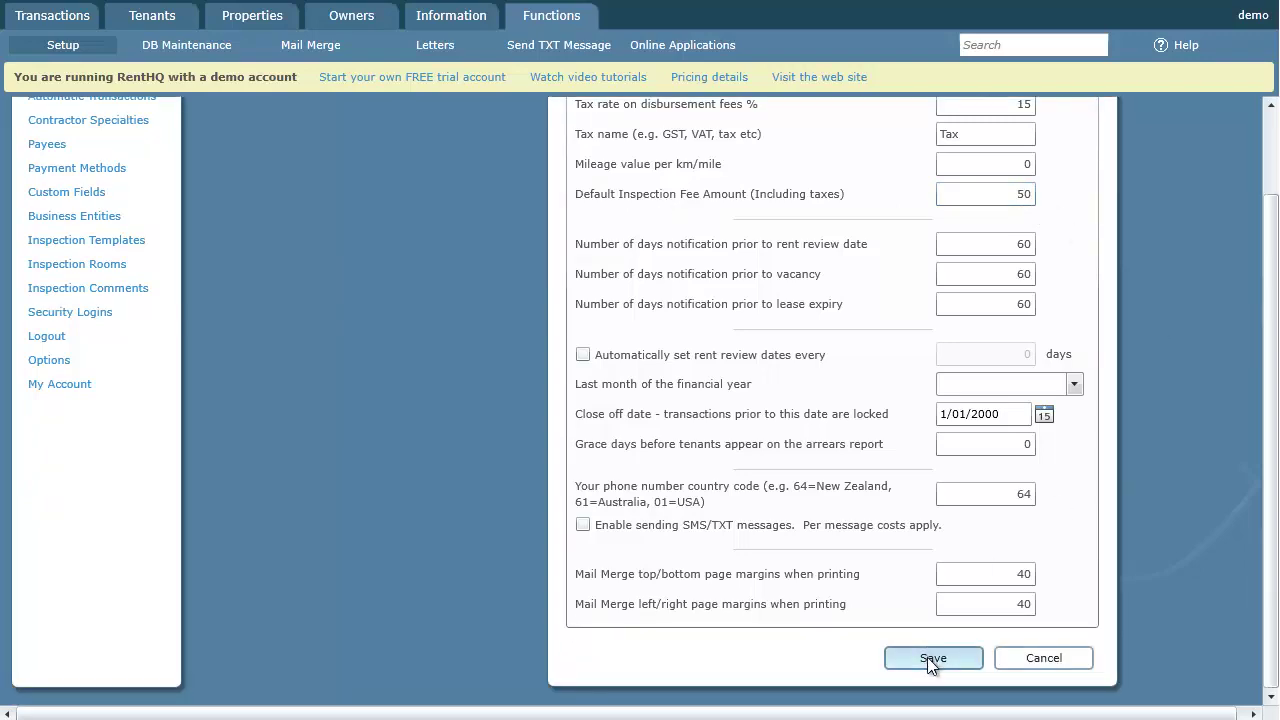
left_click(928, 658)
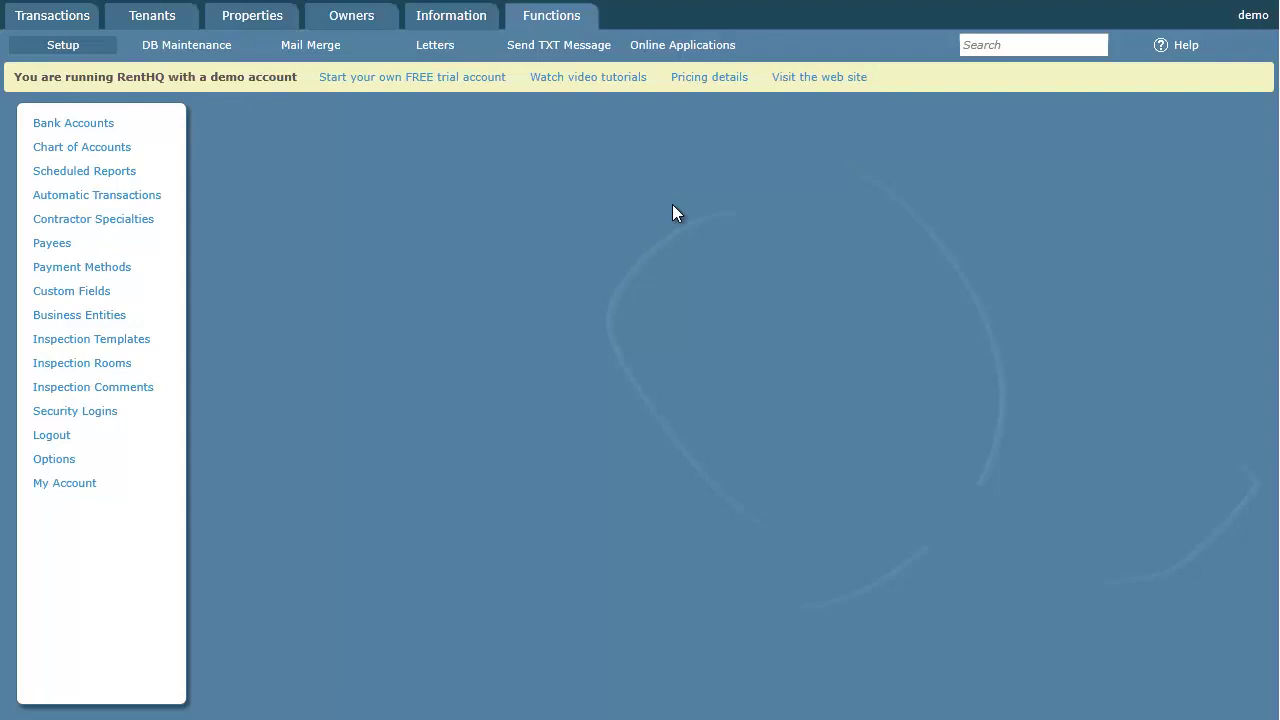
- Set the override inspection fee amount to 40 in the Demo owner's disbursement settings and save the owner
left_click(369, 20)
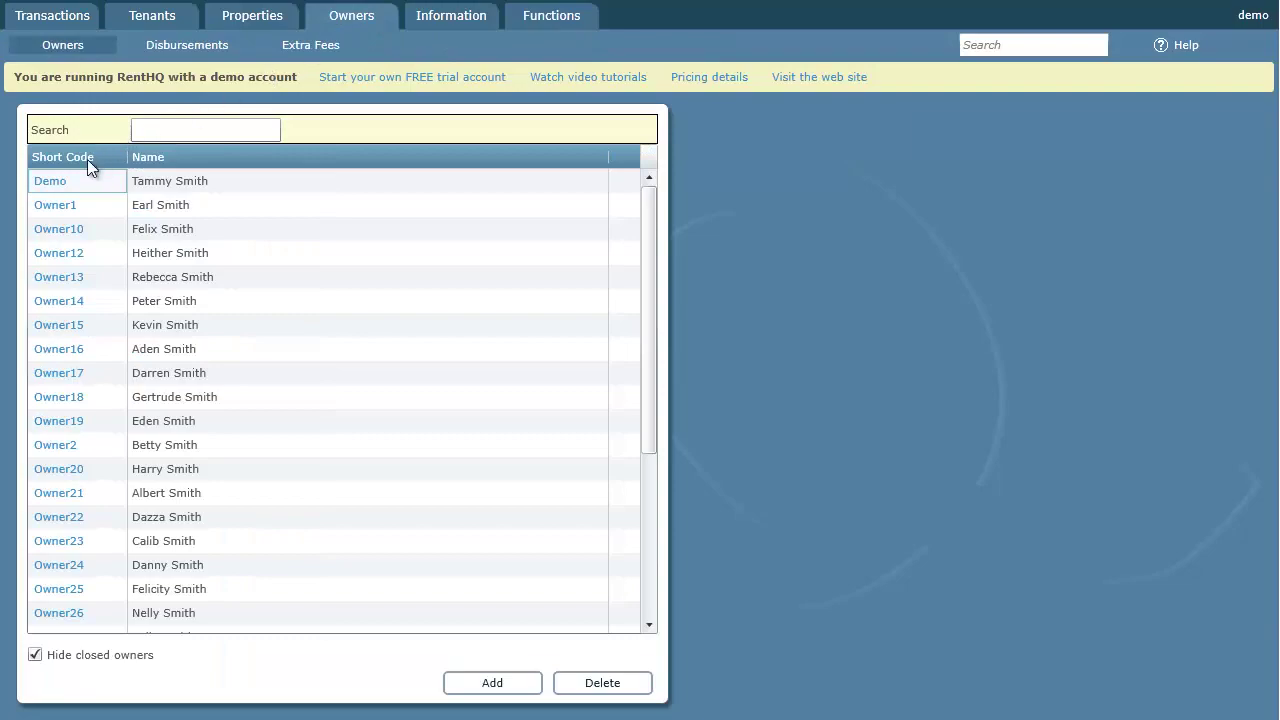
left_click(55, 186)
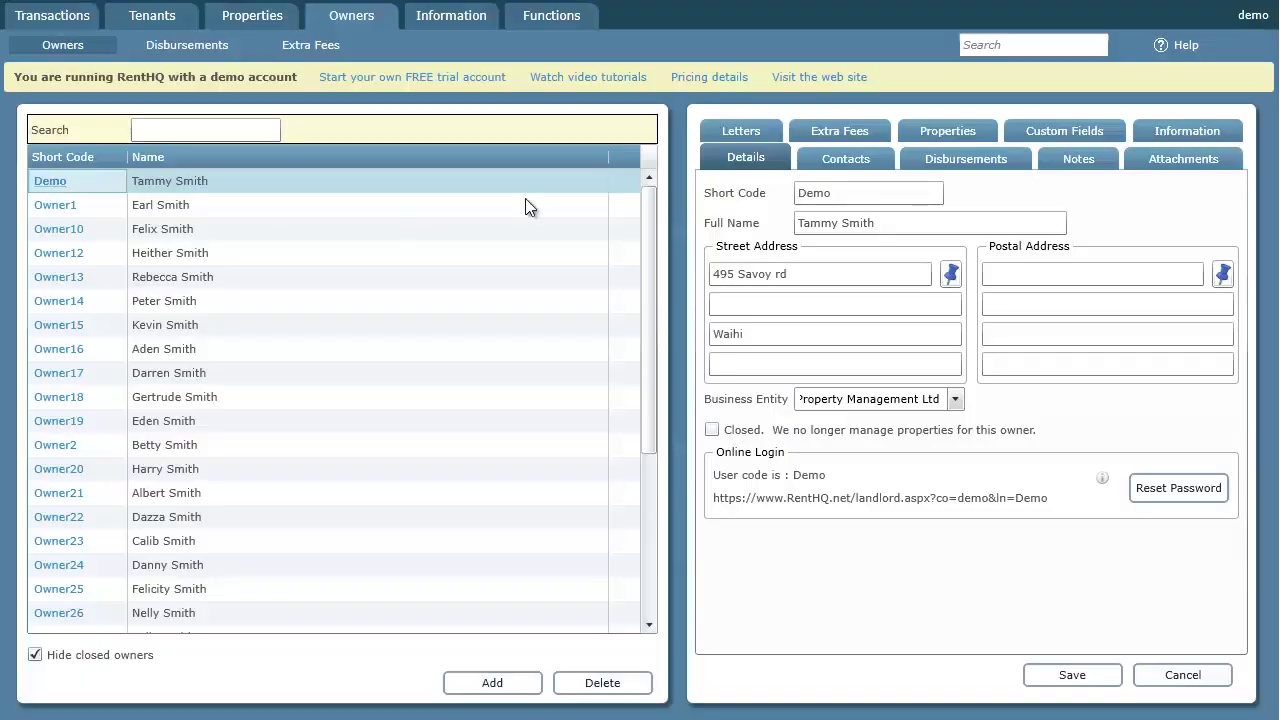
left_click(989, 161)
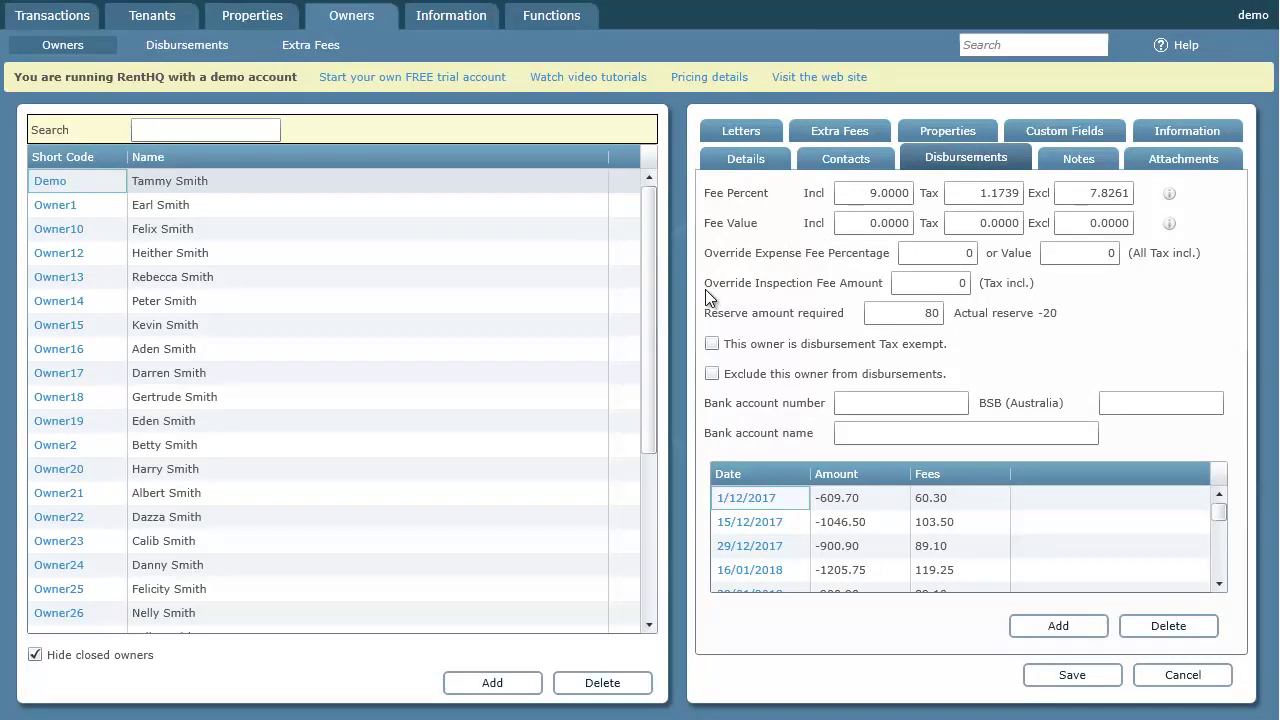
left_click(905, 283)
type("40")
left_click(1156, 301)
left_click(1073, 676)
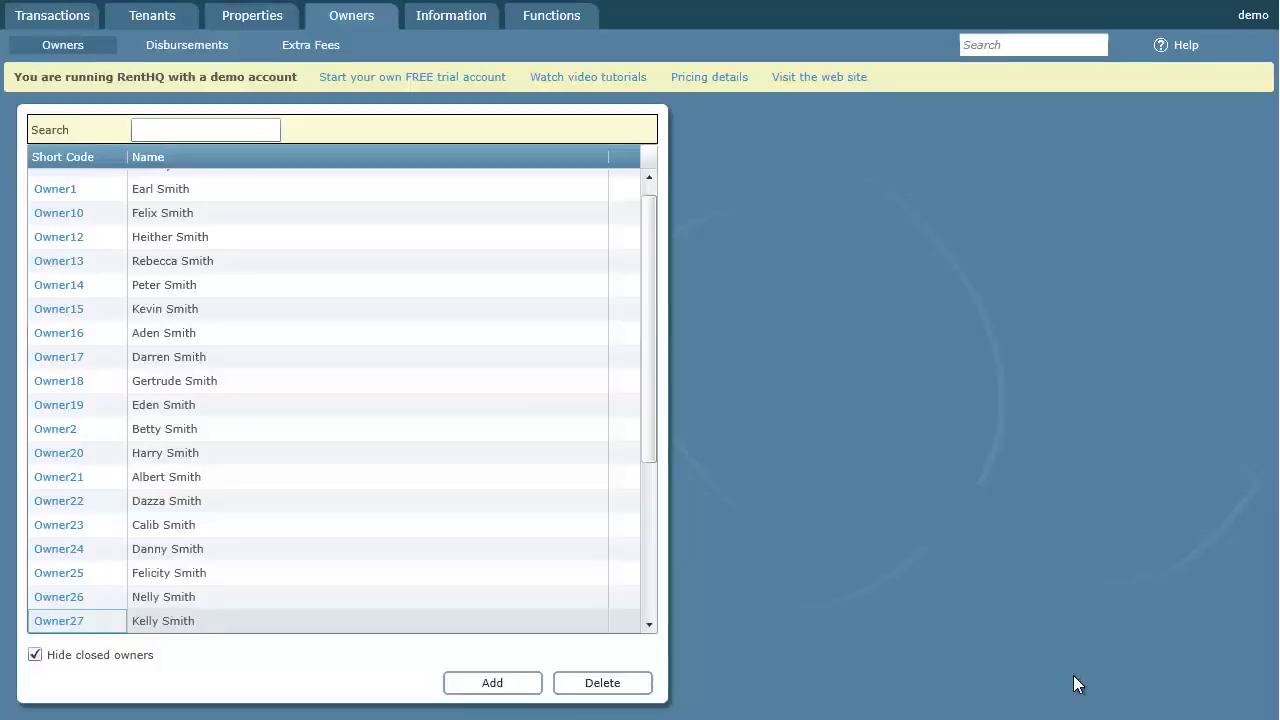
- Schedule a regular inspection for the Demo tenant on 1/09/2020 at 10:00 AM, leaving the fee choice unset
left_click(162, 16)
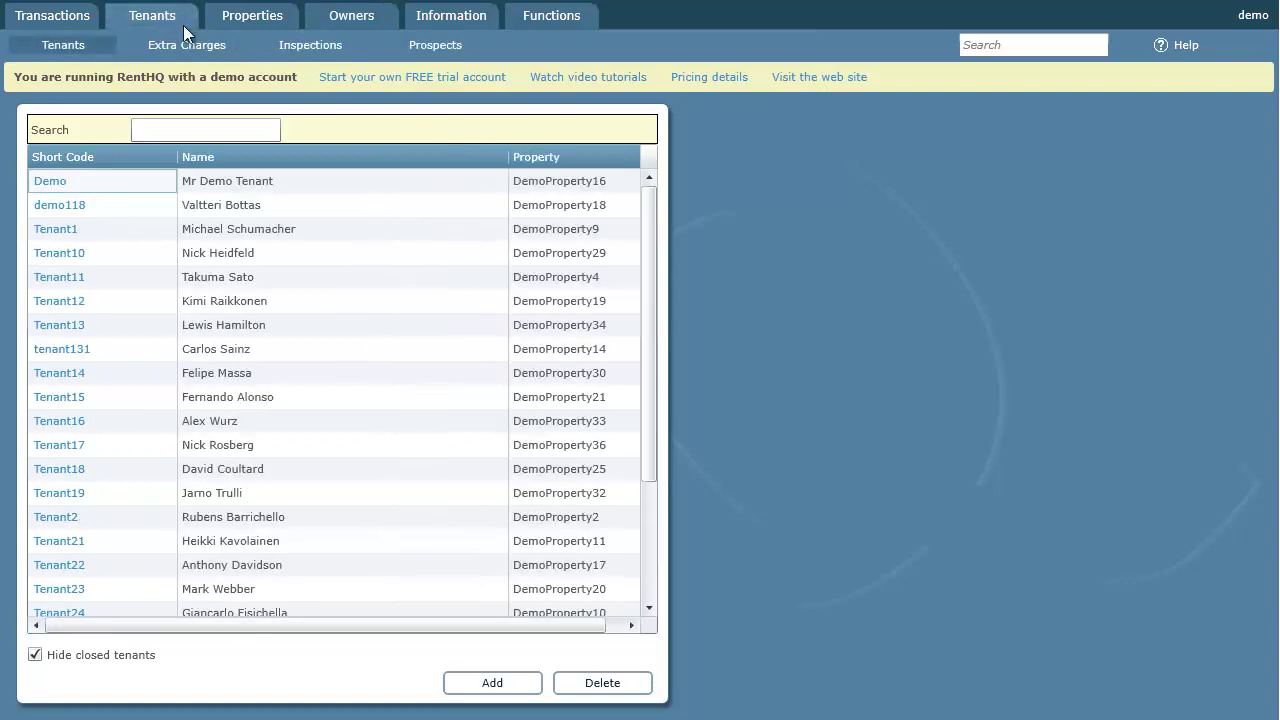
left_click(320, 56)
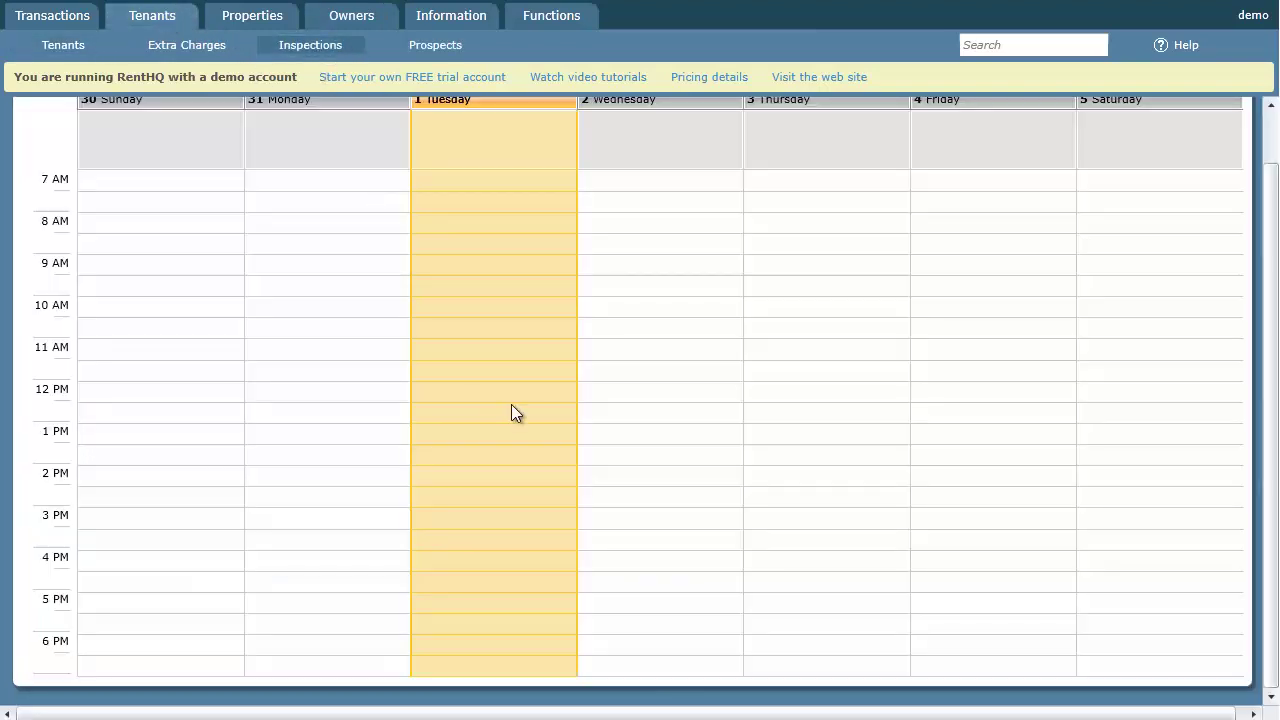
double_click(517, 313)
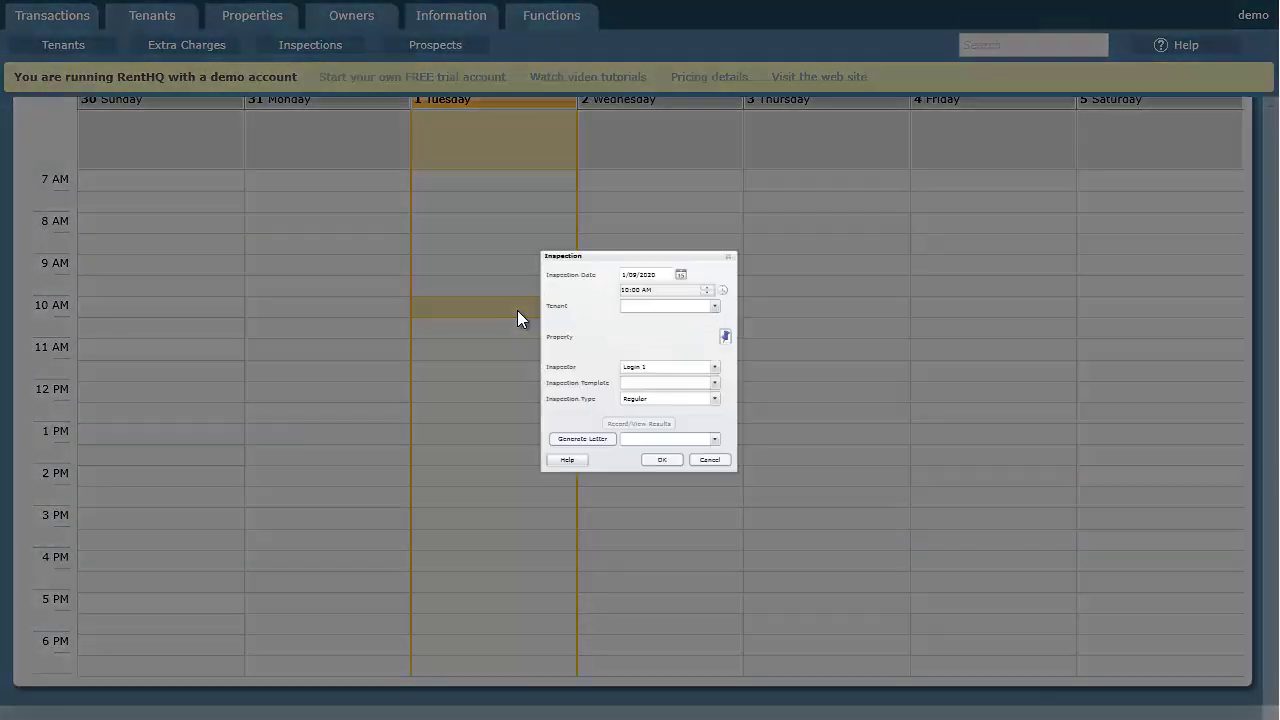
left_click(772, 263)
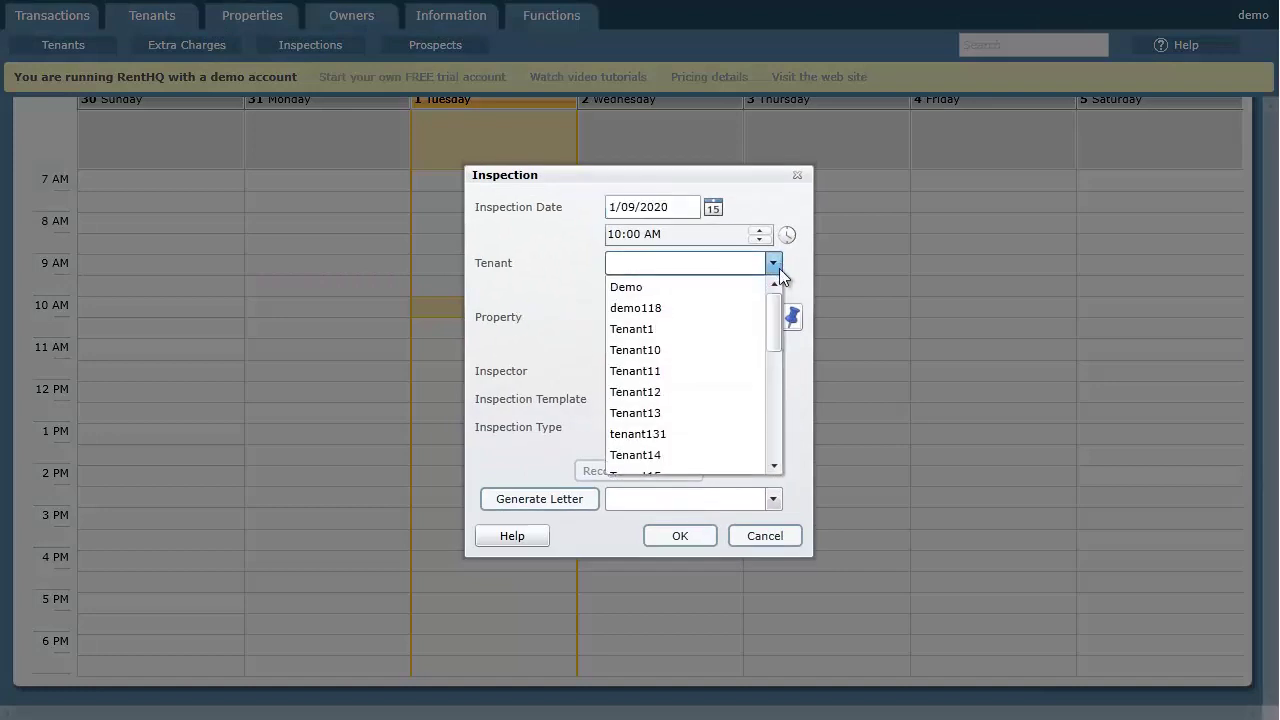
left_click(699, 432)
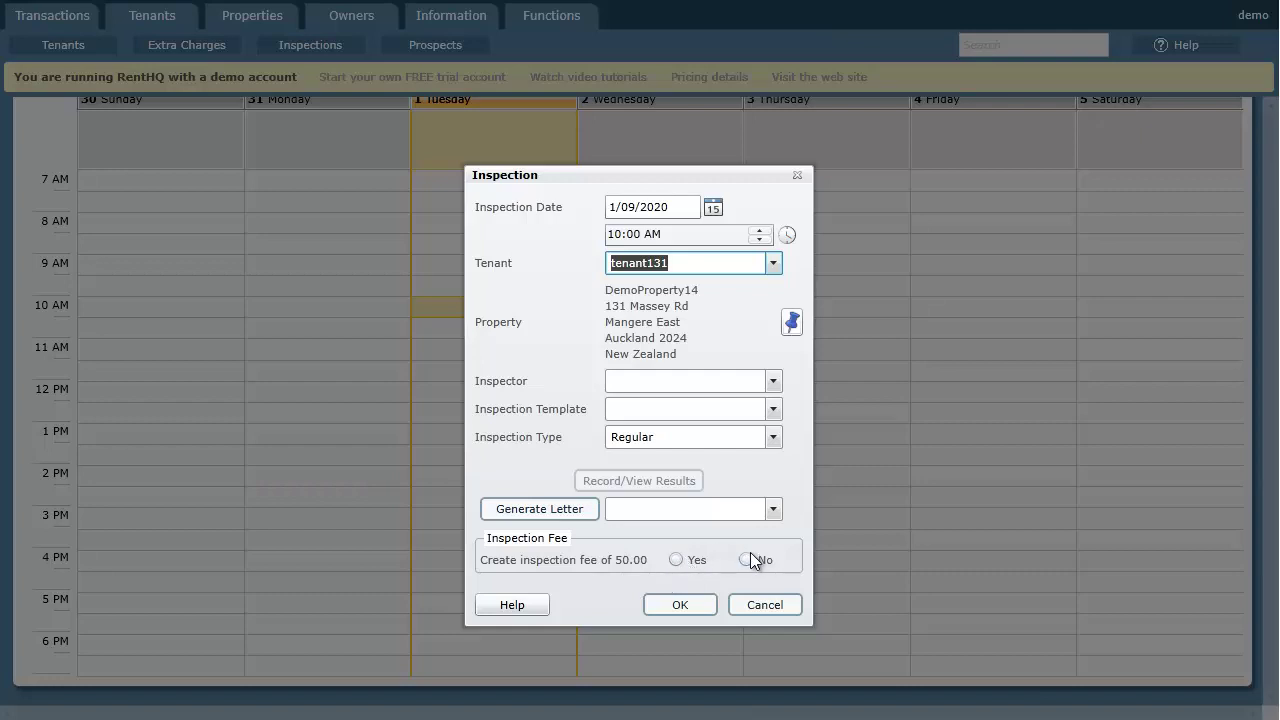
left_click(773, 262)
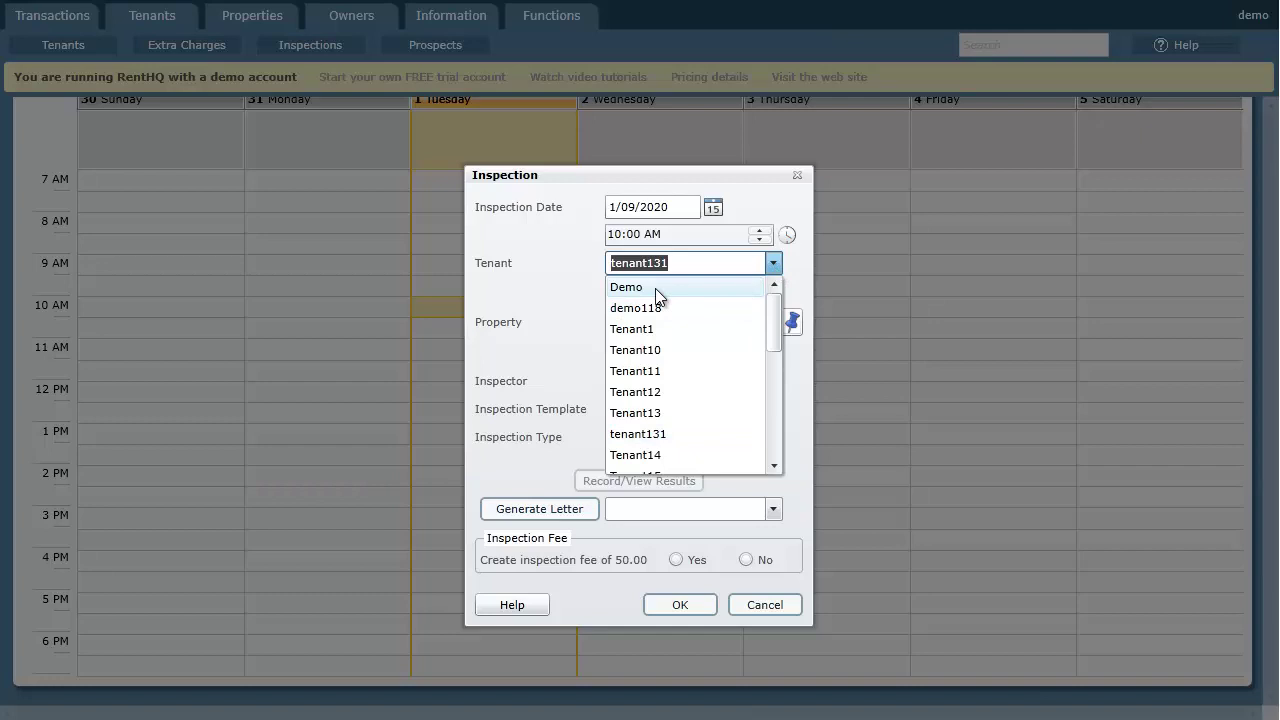
left_click(657, 288)
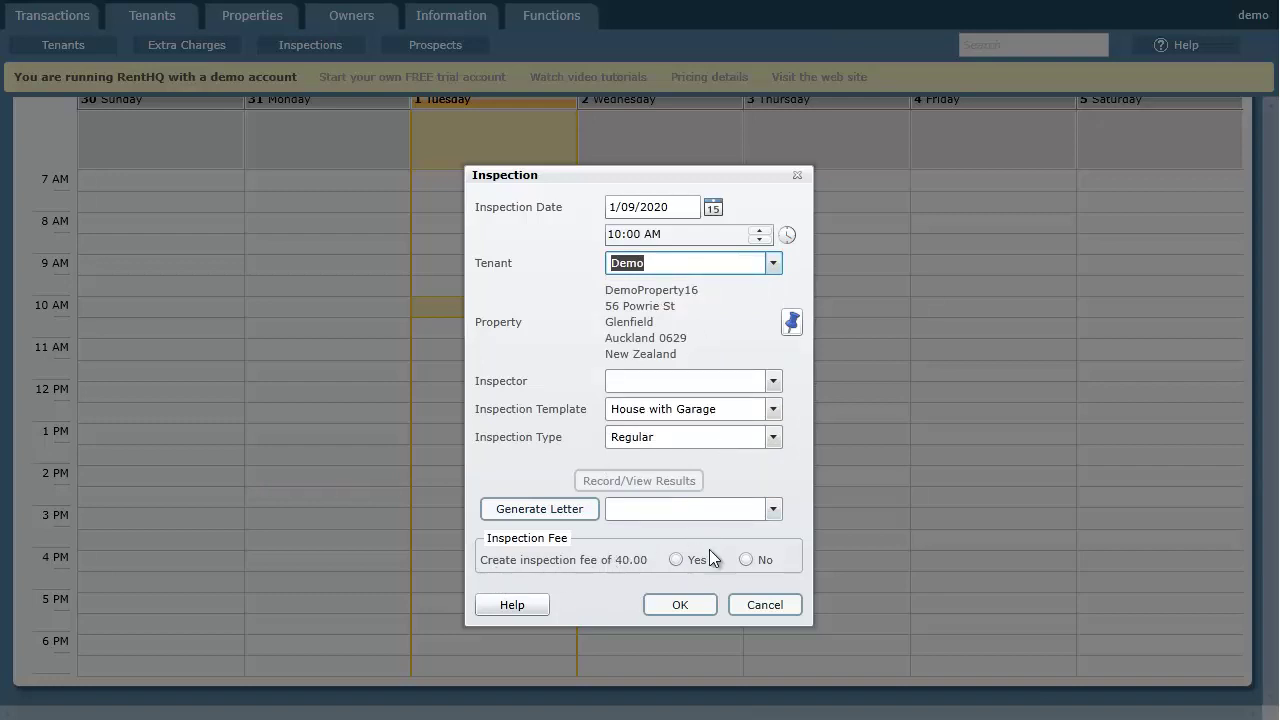
left_click(680, 605)
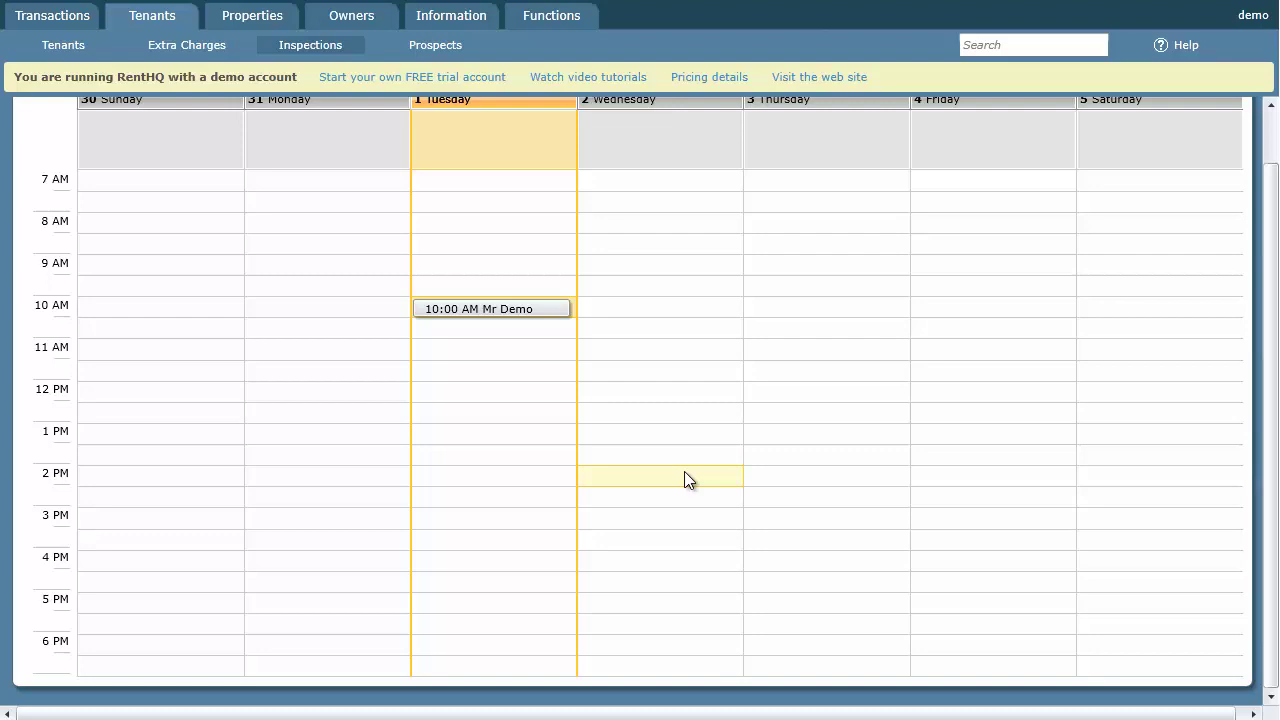
- Record a two-star rating for Bathroom 1 General in the results of the Demo tenant's 10:00 AM inspection
left_click(535, 312)
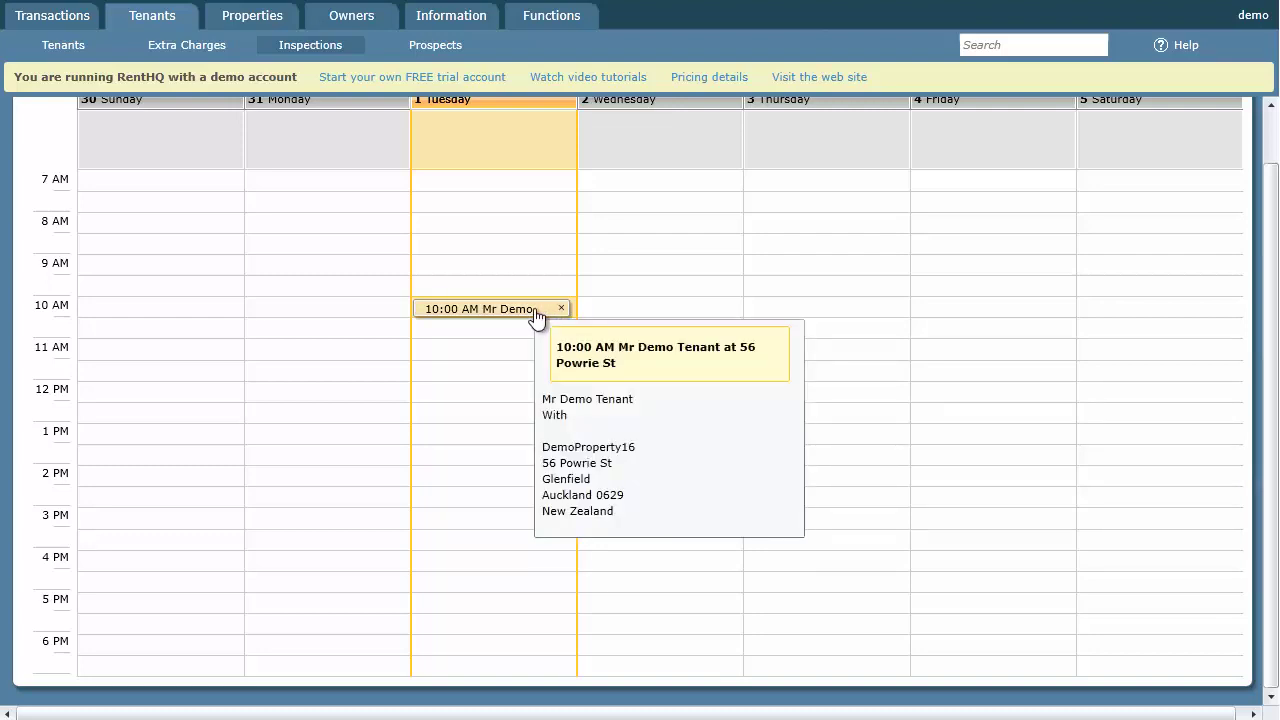
left_click(536, 313)
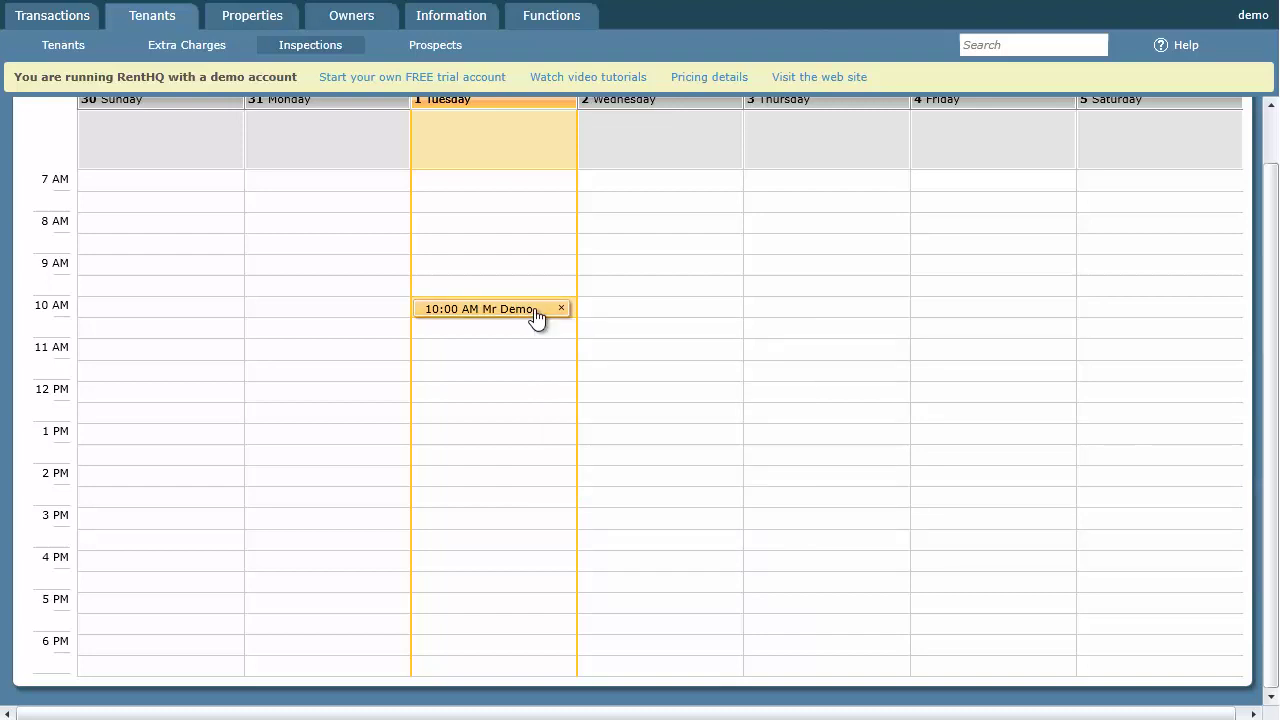
double_click(536, 313)
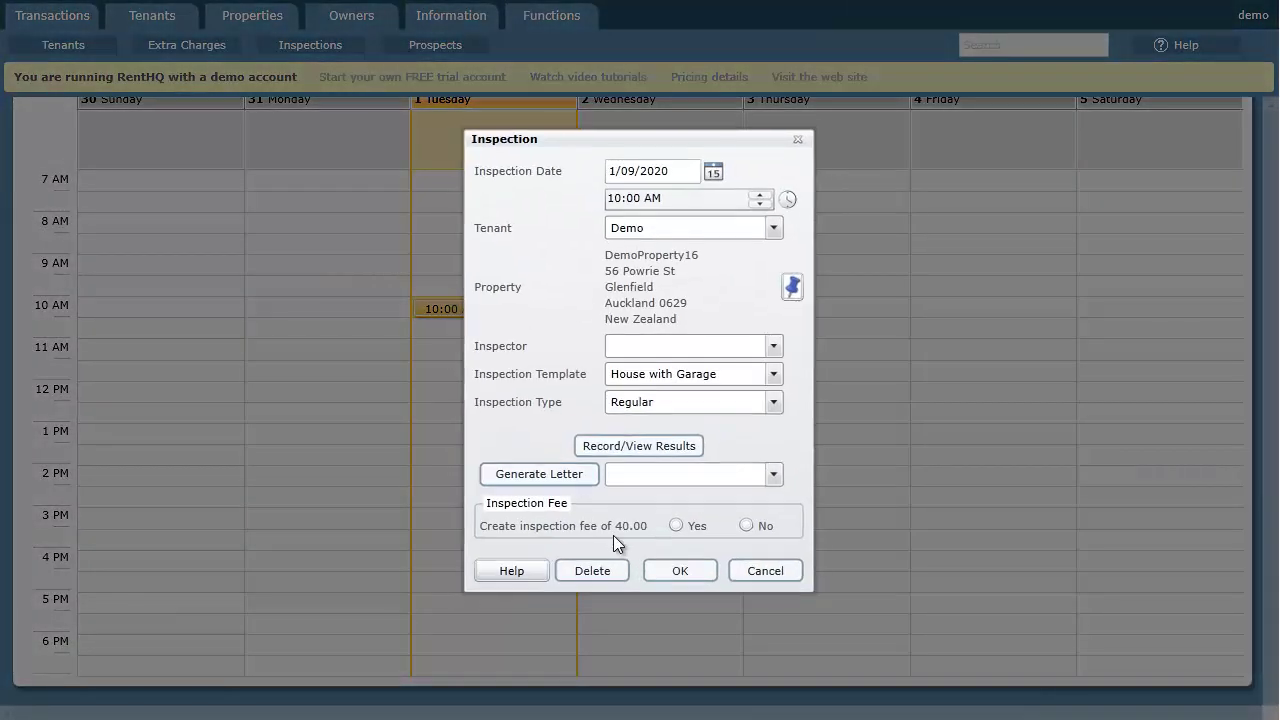
left_click(648, 448)
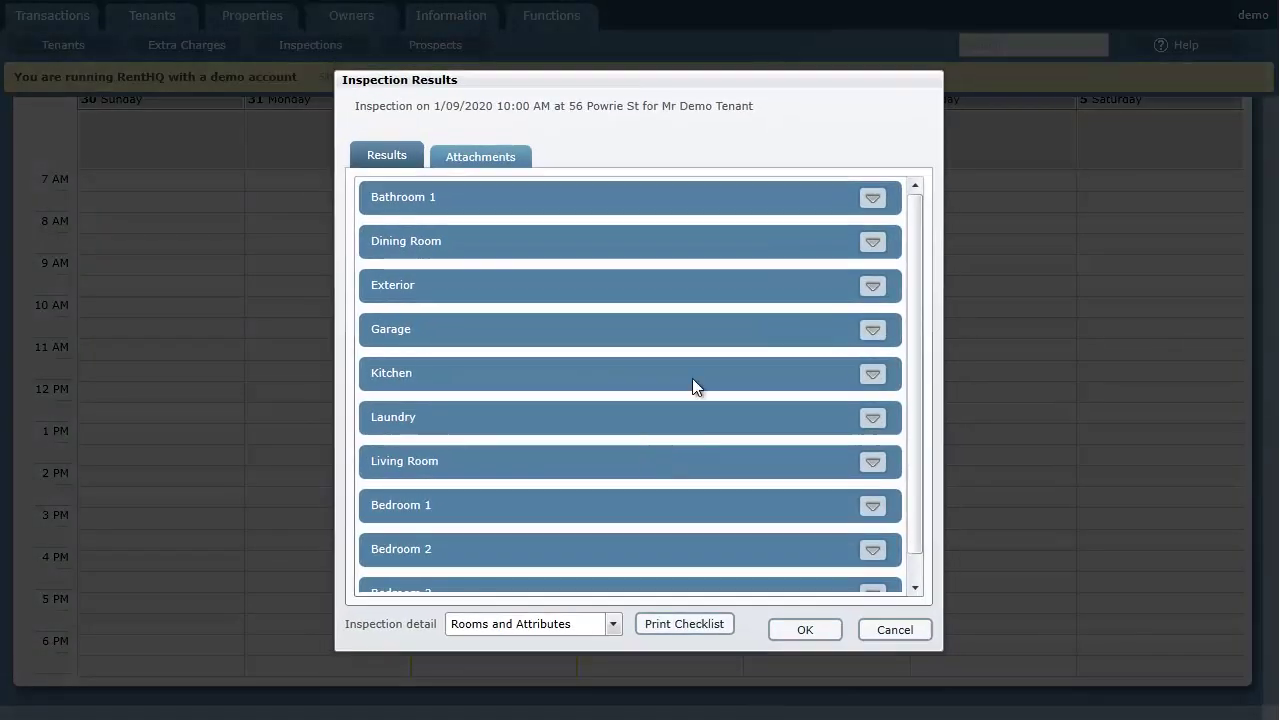
left_click(872, 198)
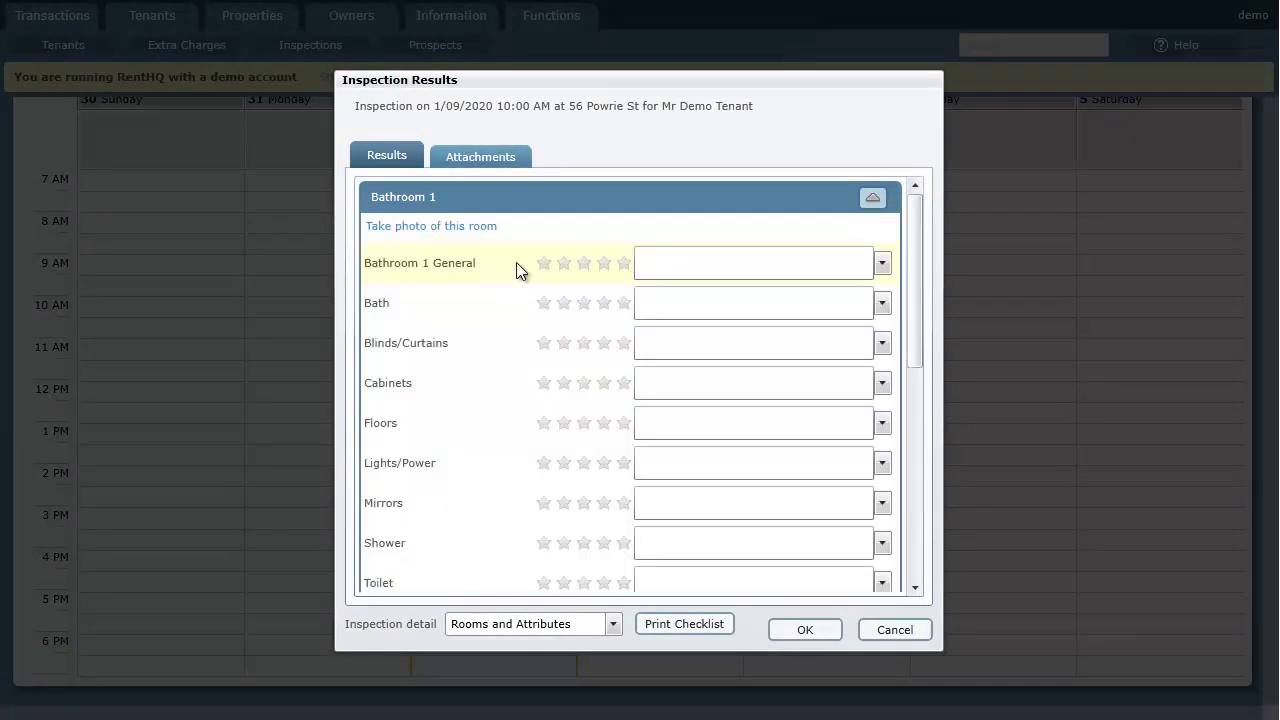
left_click(564, 263)
left_click(823, 629)
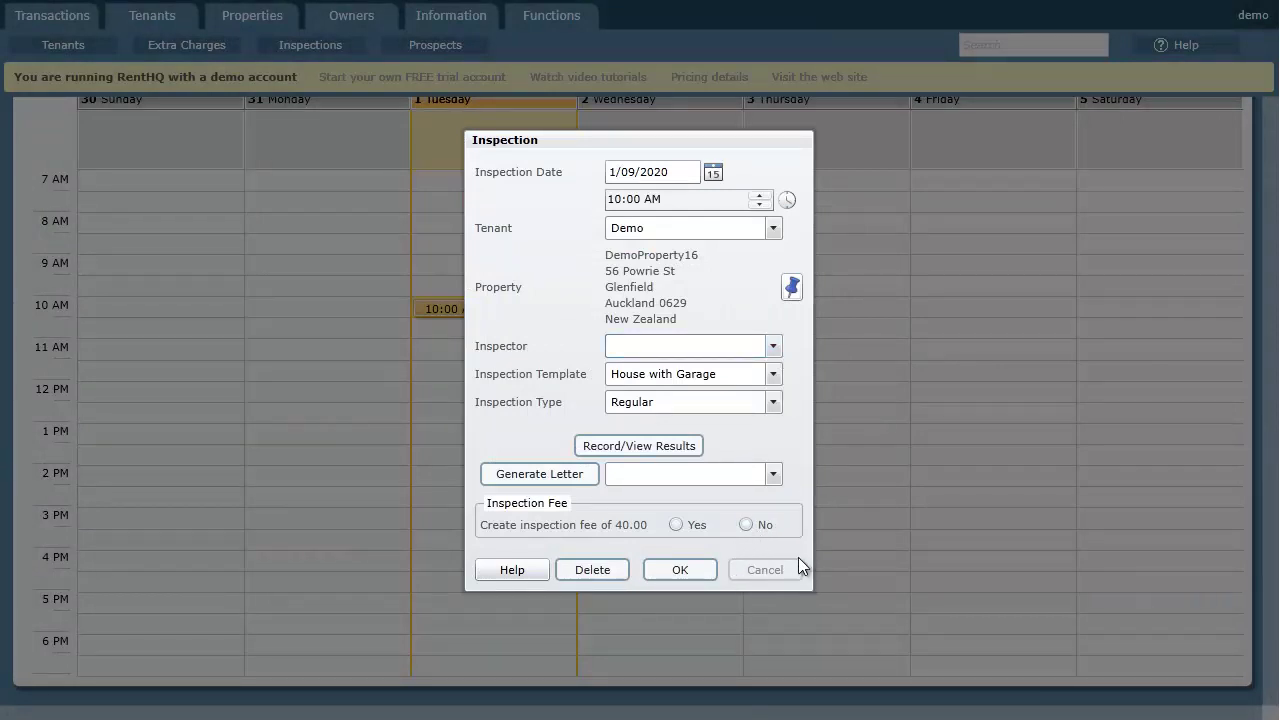
- Choose Yes for creating the inspection fee, save the inspection, and reopen it to check the fee choice
left_click(676, 569)
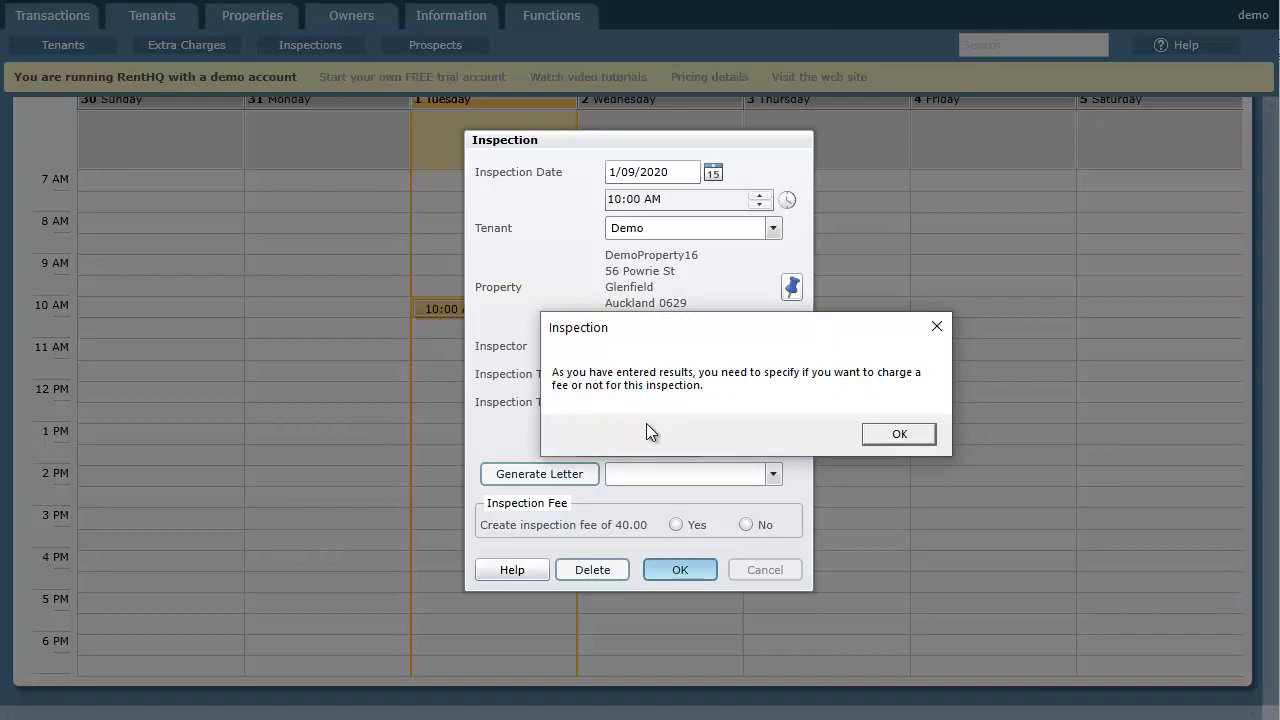
left_click(917, 435)
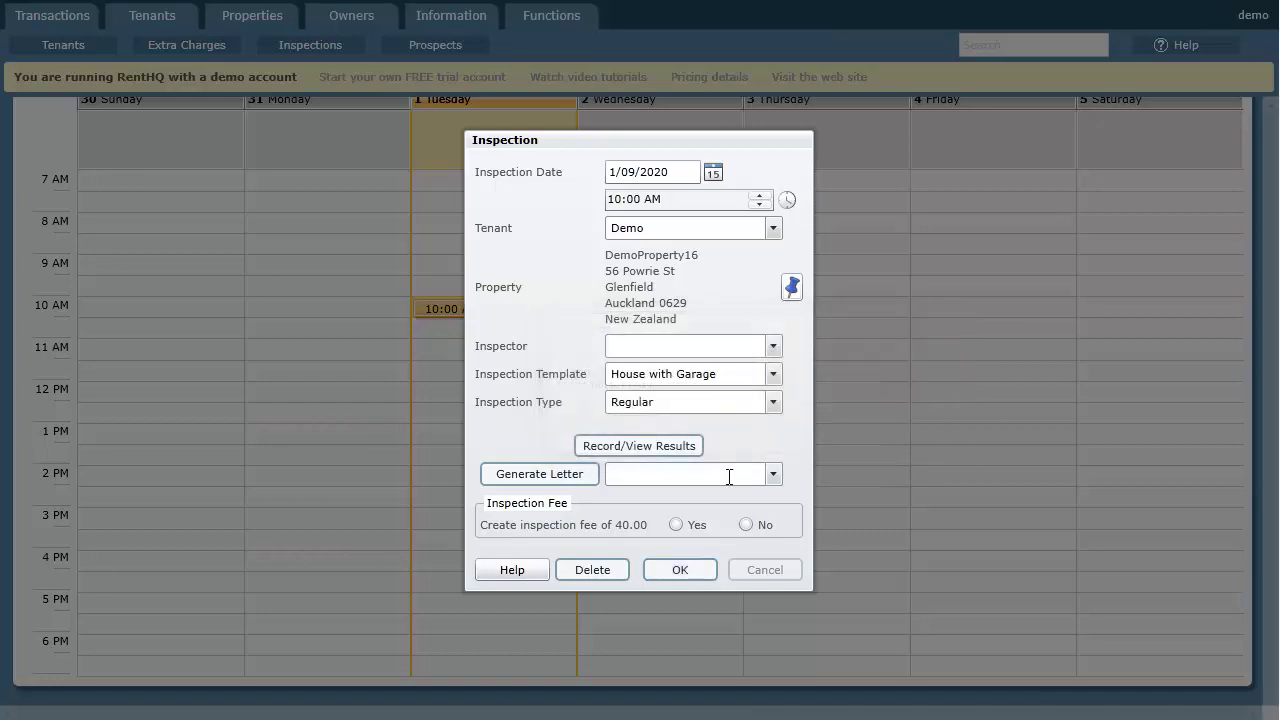
left_click(681, 568)
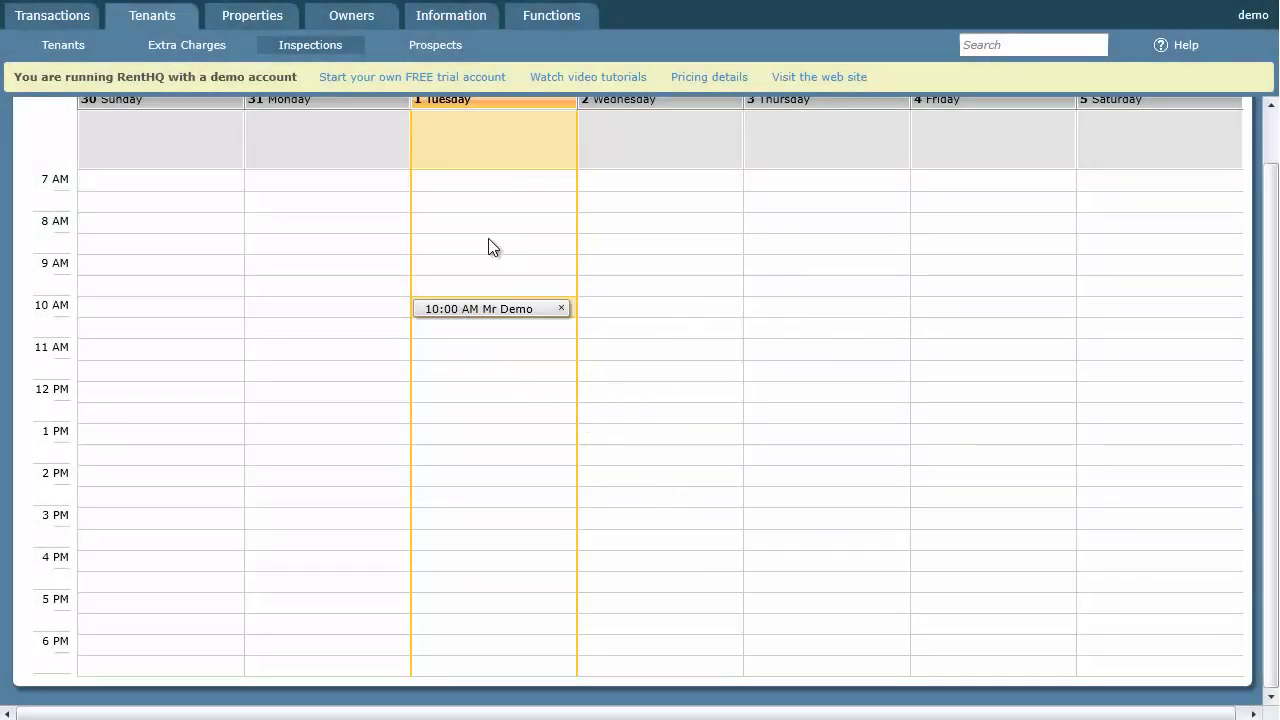
double_click(504, 314)
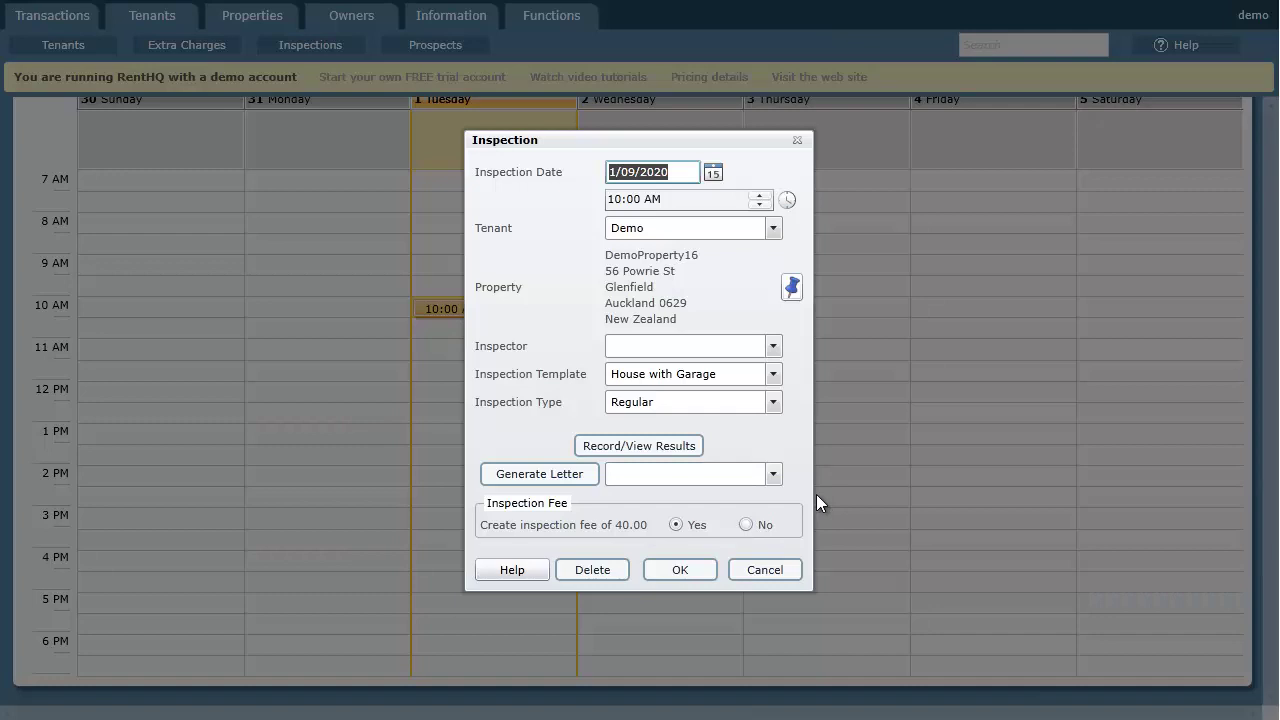
left_click(772, 568)
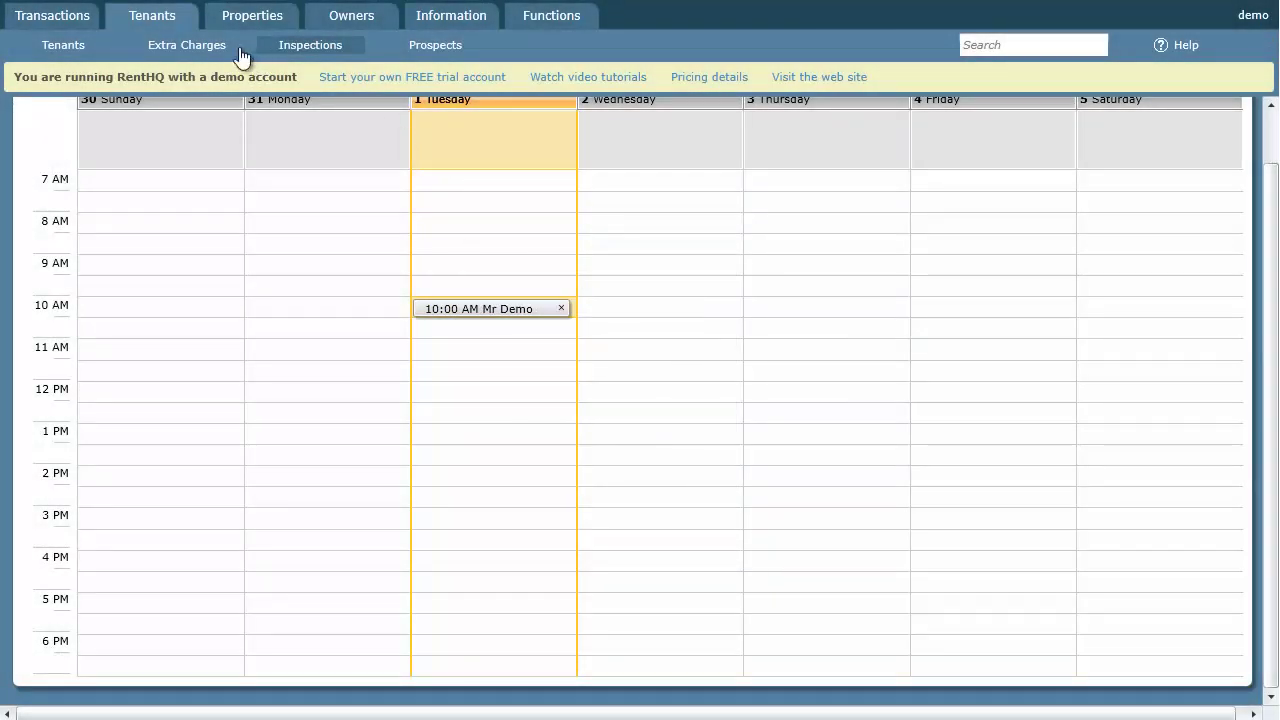
- Filter the owners' extra fees to the last 7 days and try to open the inspection fee dated 1/09/2020
left_click(350, 17)
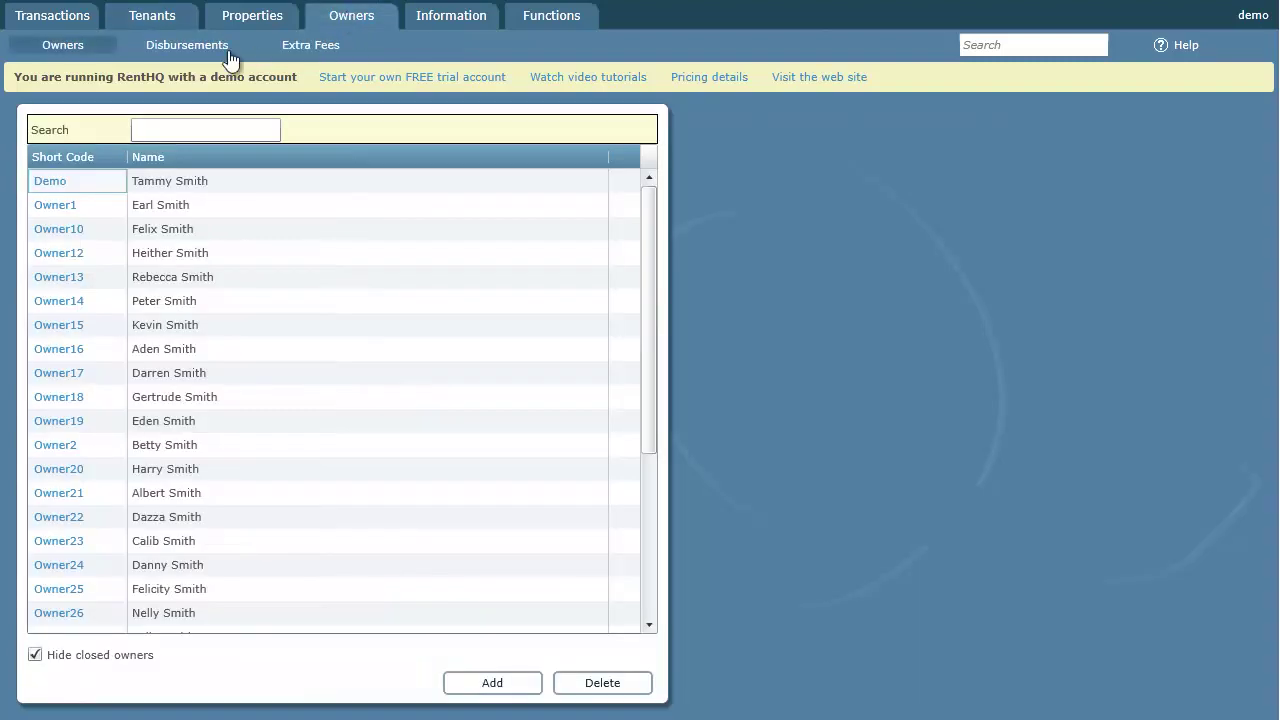
left_click(315, 50)
left_click(269, 130)
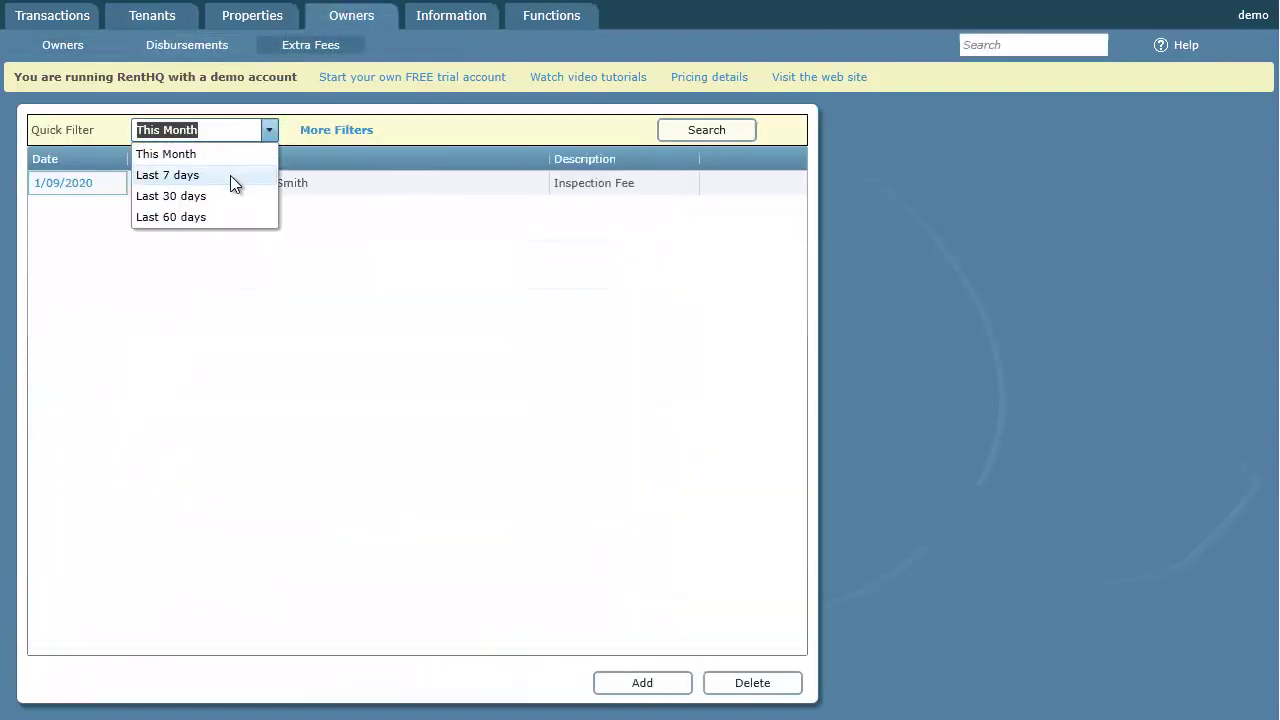
left_click(230, 175)
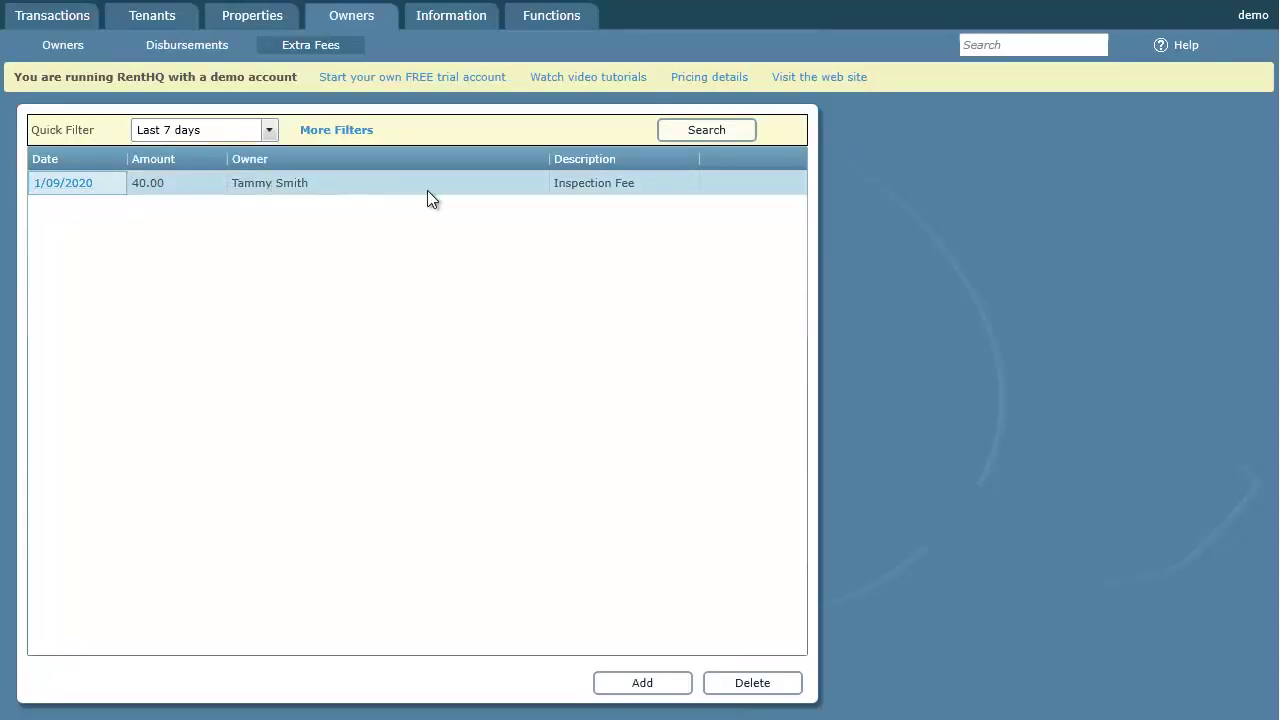
left_click(82, 188)
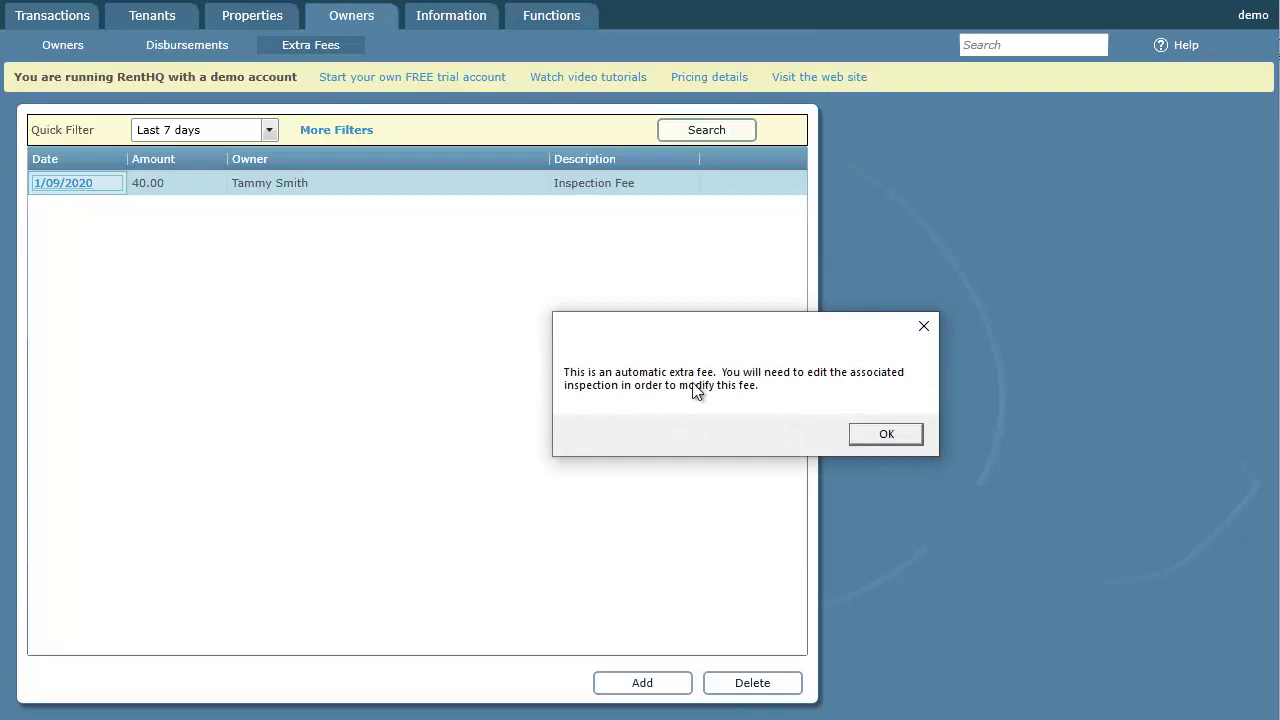
left_click(899, 434)
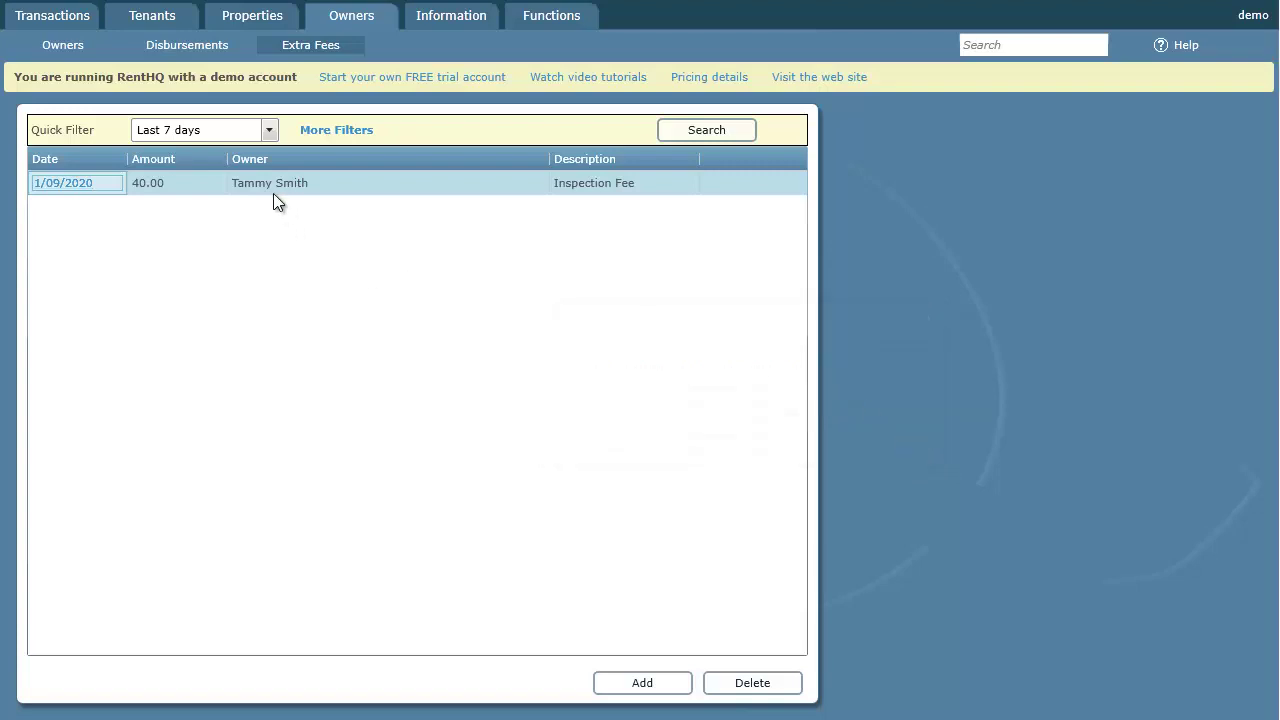